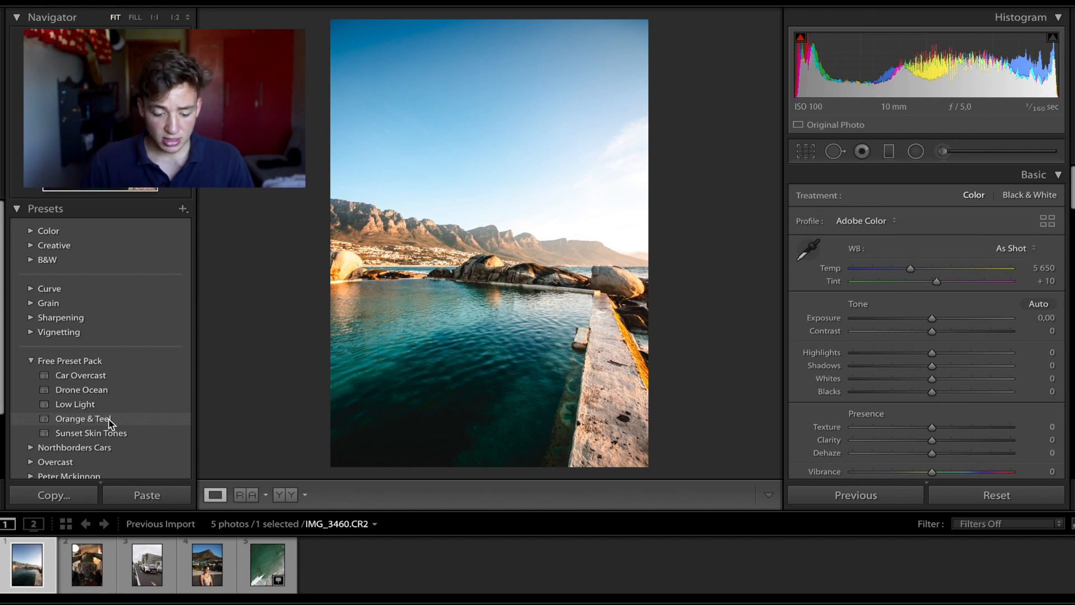
- Apply the Orange & Teel preset from the Free Preset Pack to the tidal pool photo
click(110, 421)
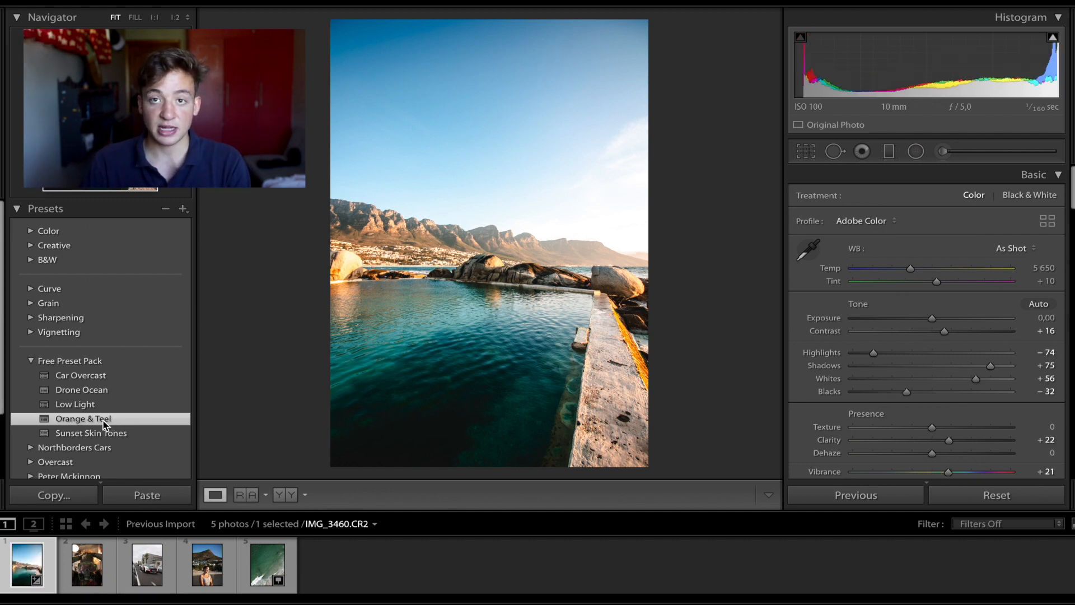
- Switch the Calibration adjustments off and on repeatedly to compare their effect on the pool photo
scroll(865, 372, down, 15)
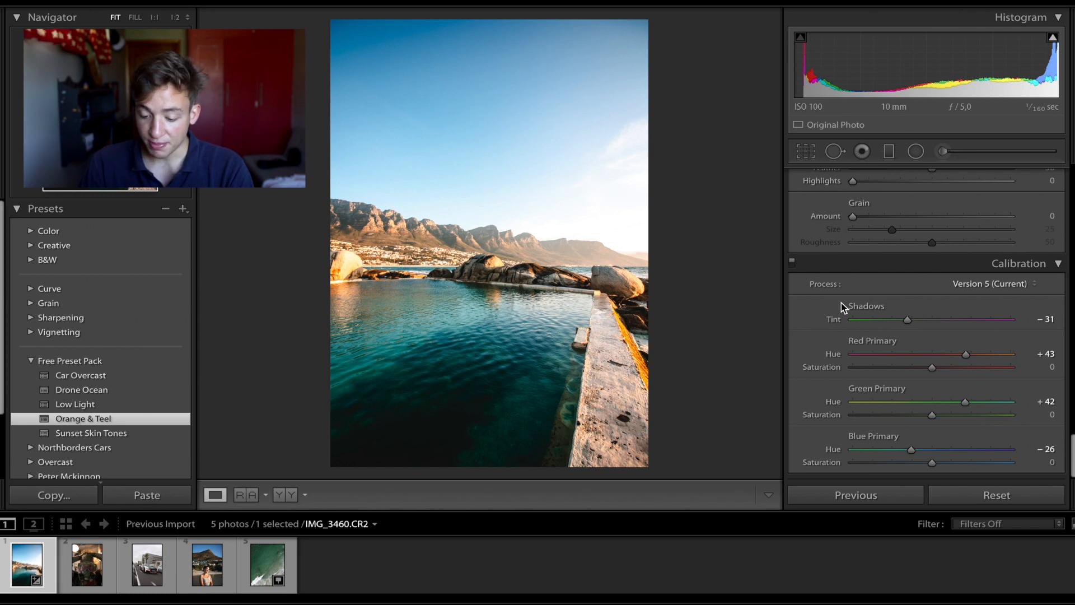
click(792, 263)
click(793, 263)
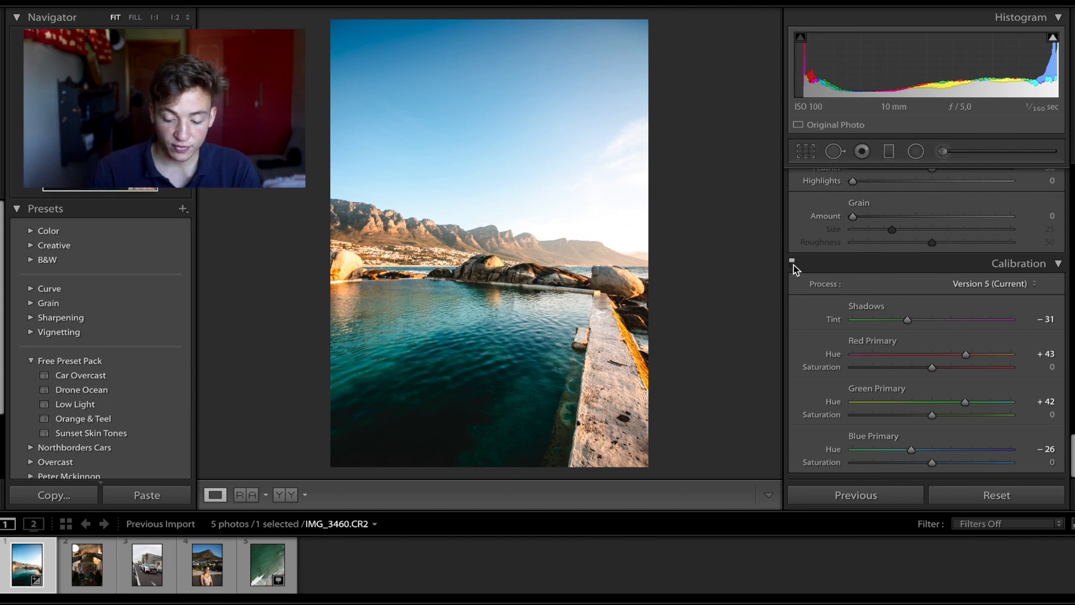
click(793, 263)
click(793, 263)
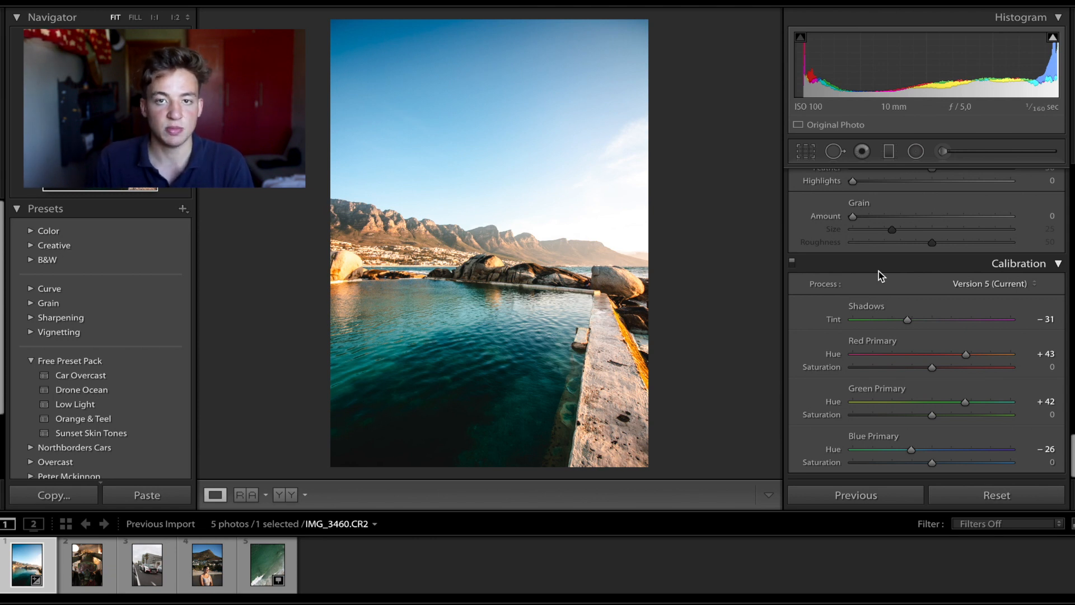
click(792, 261)
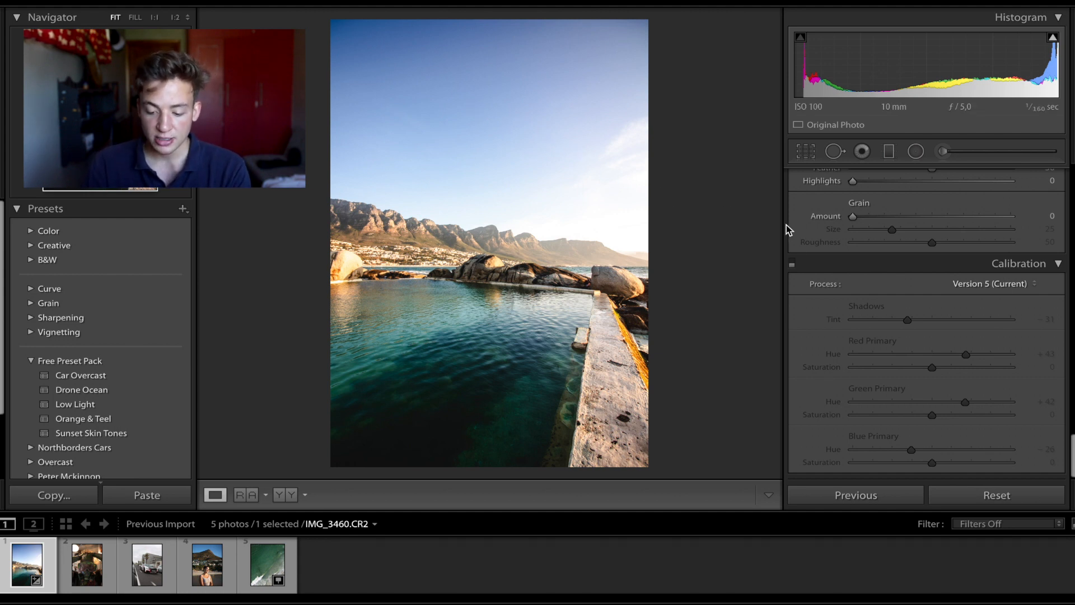
click(792, 263)
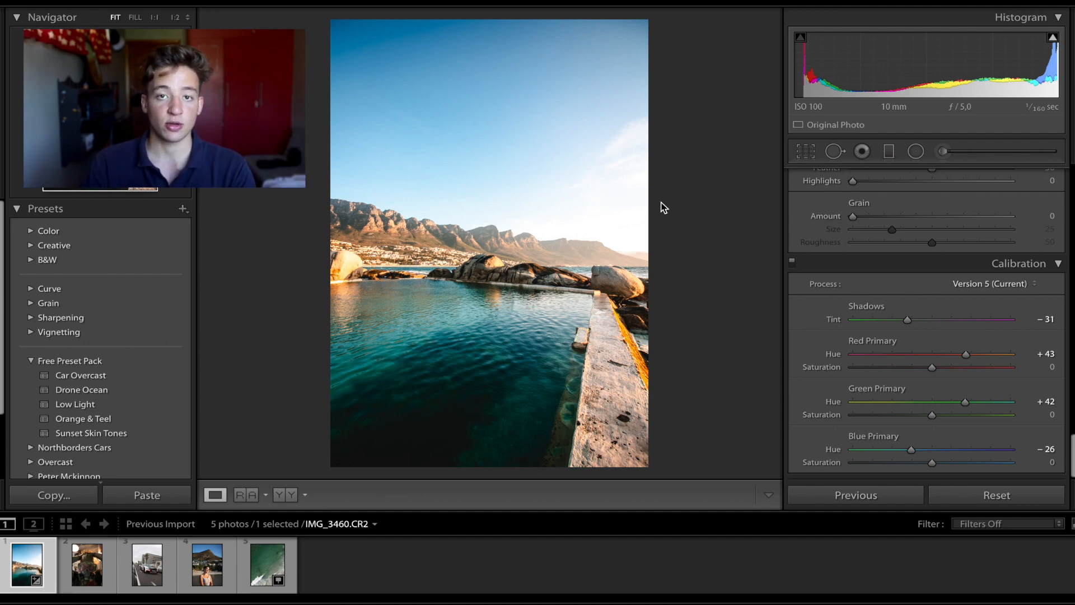
- Go to the gas mask portrait and apply the Low Light preset from the Free Preset Pack
key(Right)
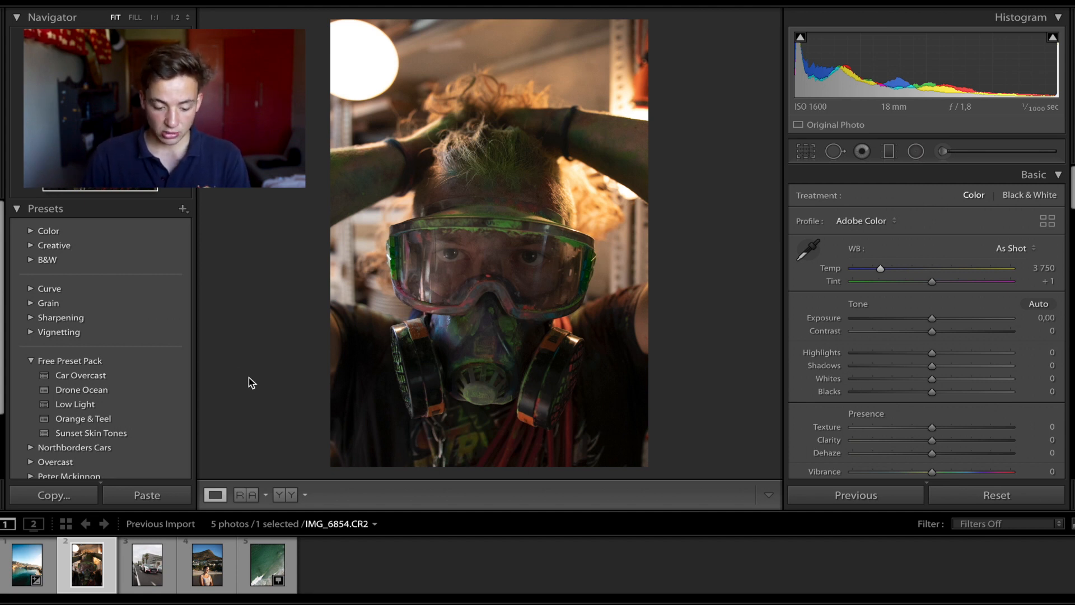
click(75, 404)
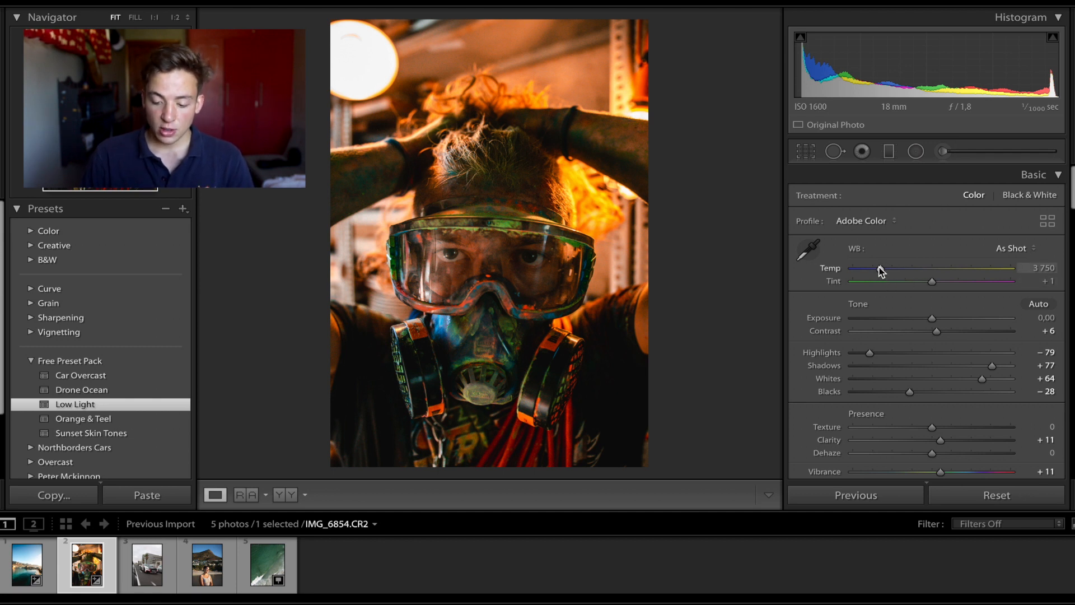
- Try cooling the portrait's white balance to a Temp of 3147, and undo the change
drag(882, 270, 872, 274)
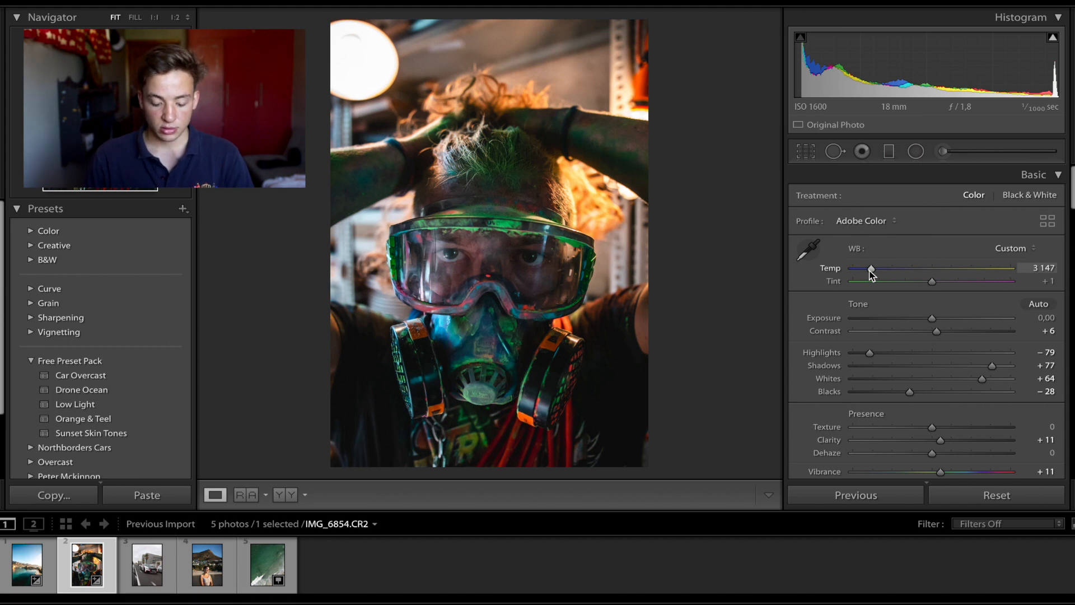
key(ctrl+z)
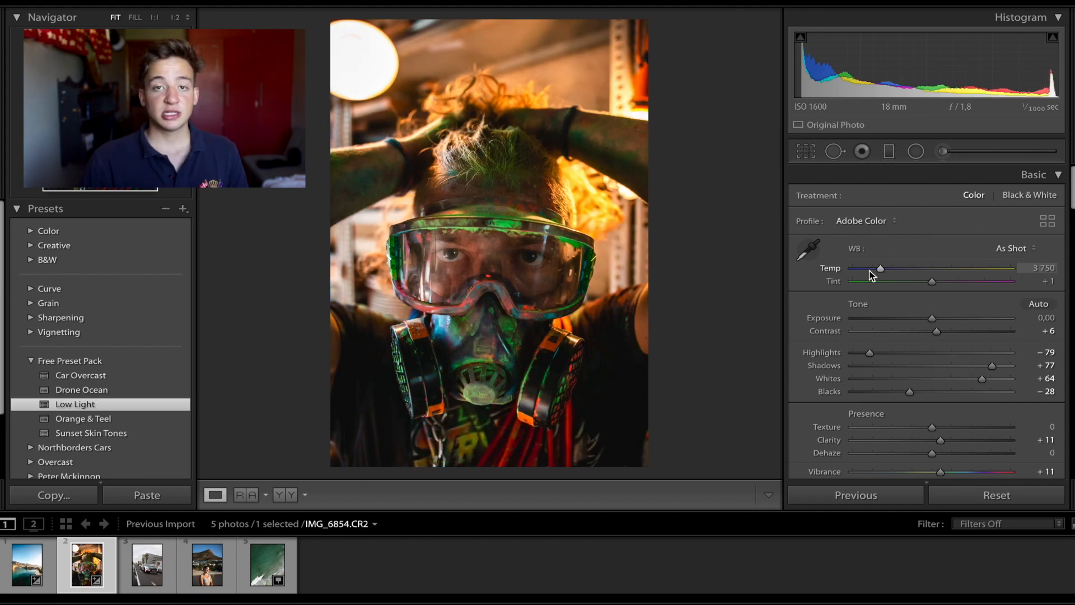
- Paint an Adjustment Brush mask over the respirator filter on the left of the portrait, with the selected mask overlay shown
click(961, 157)
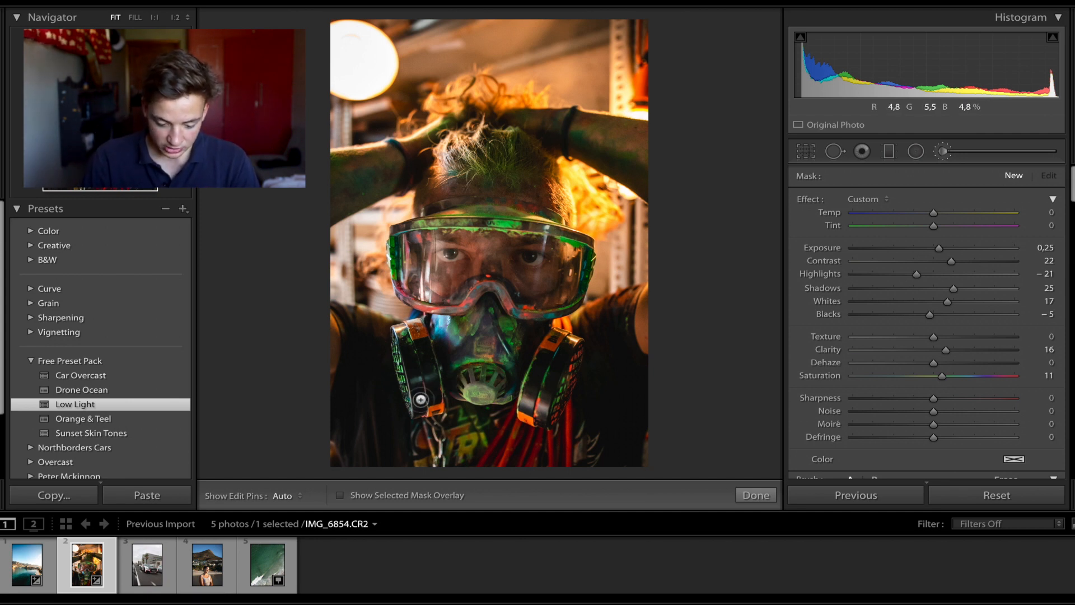
key(h)
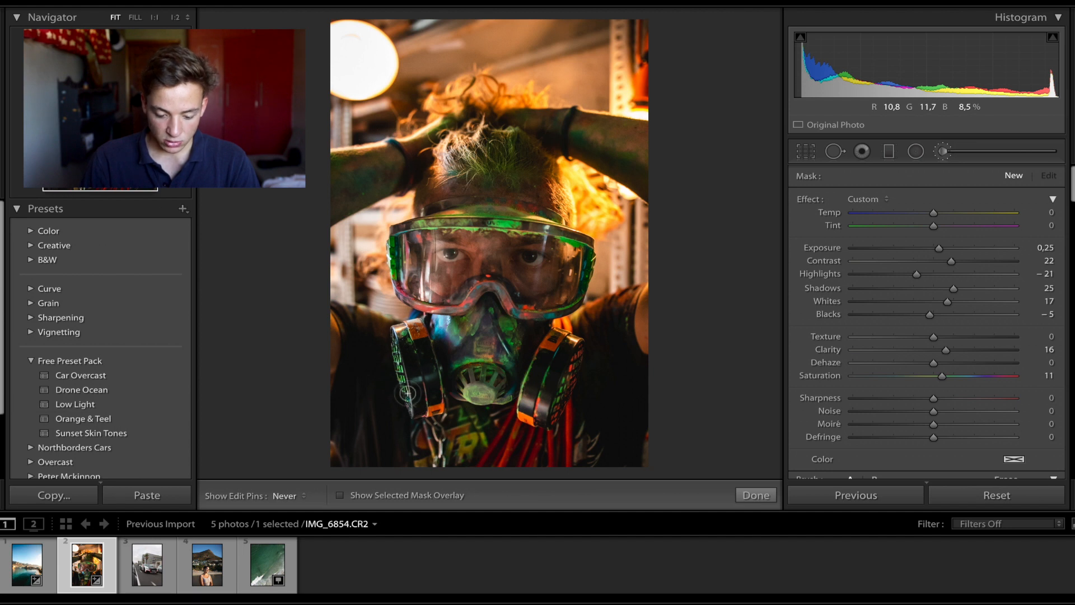
key(h)
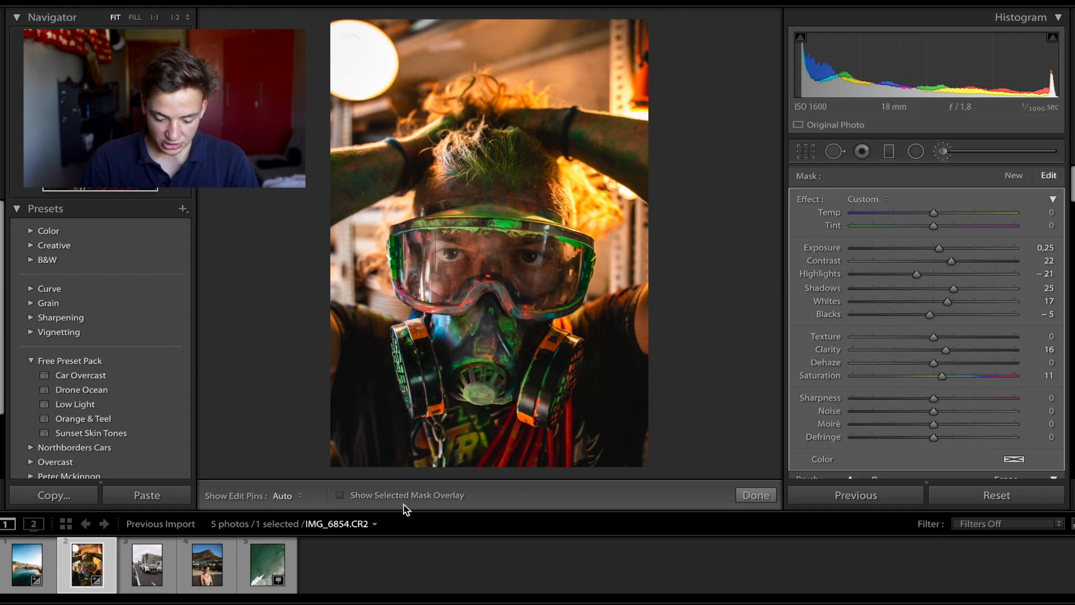
click(435, 499)
key(h)
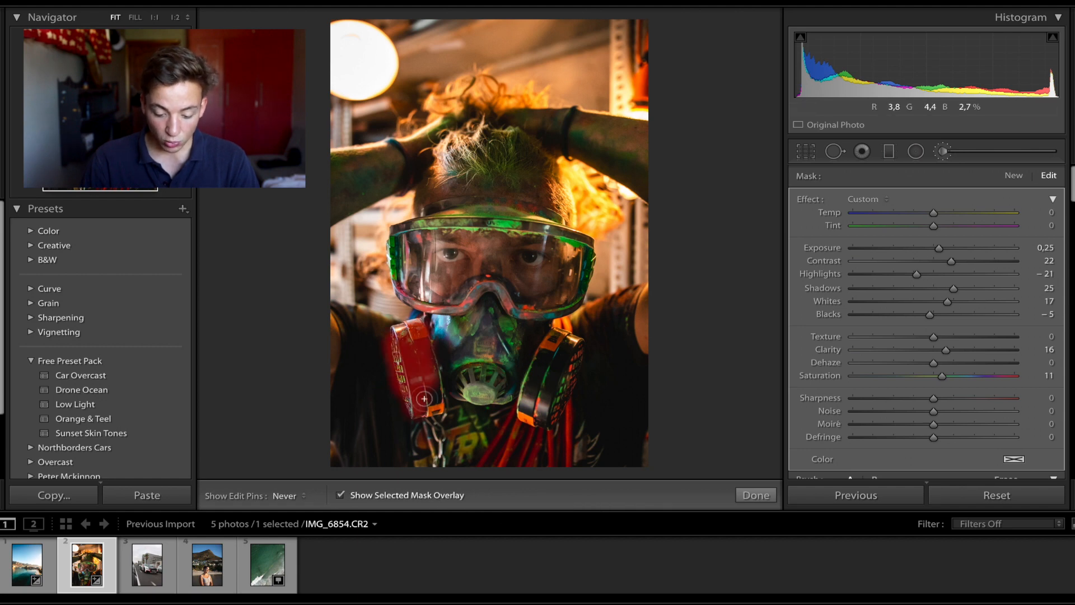
mouse_move(431, 407)
mouse_down()
mouse_move(454, 391)
mouse_move(462, 320)
mouse_move(515, 337)
mouse_move(529, 413)
mouse_move(549, 340)
mouse_move(528, 385)
mouse_move(426, 406)
mouse_up()
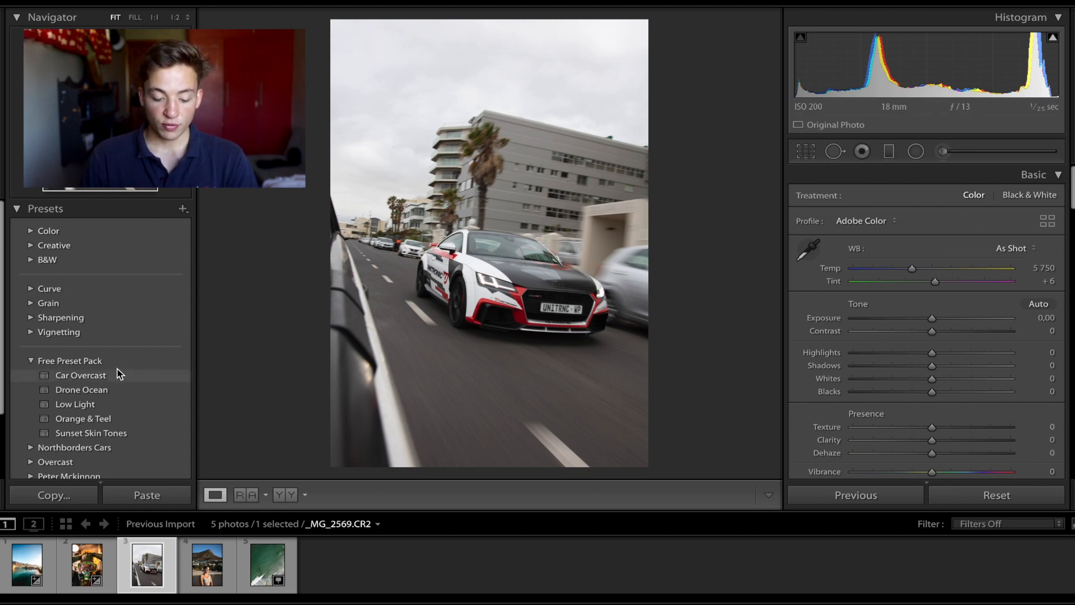
- Apply the Car Overcast preset to the car photo and set its Exposure to −0.70
click(108, 375)
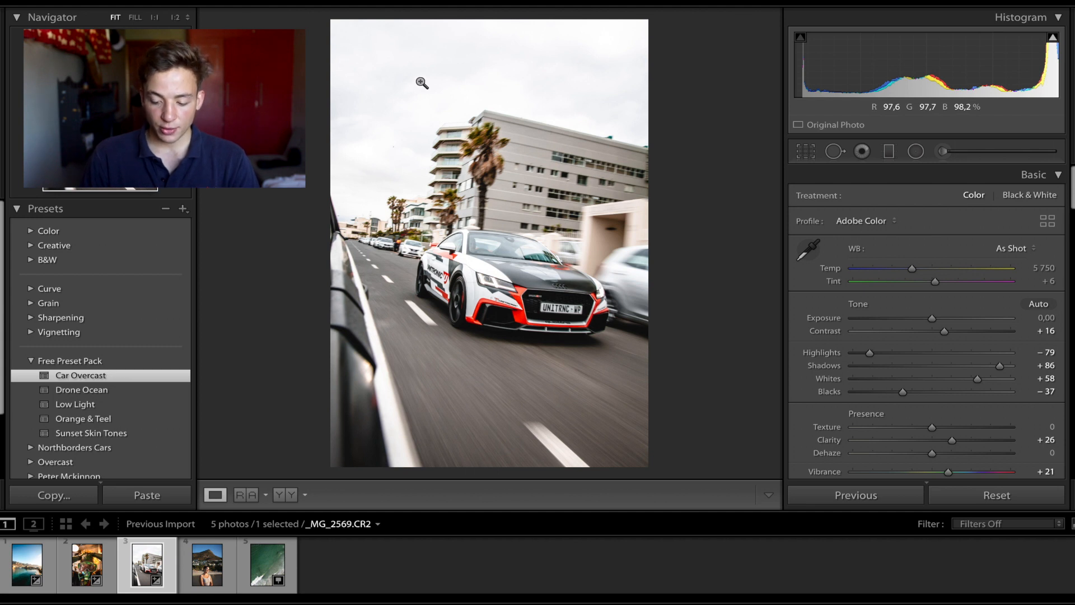
click(919, 319)
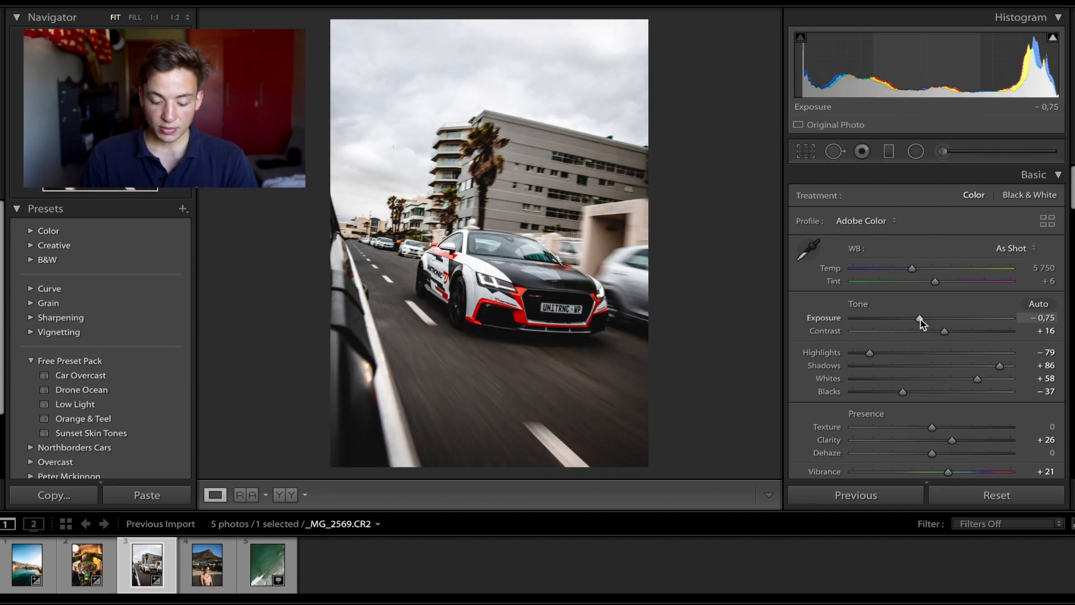
drag(920, 319, 921, 319)
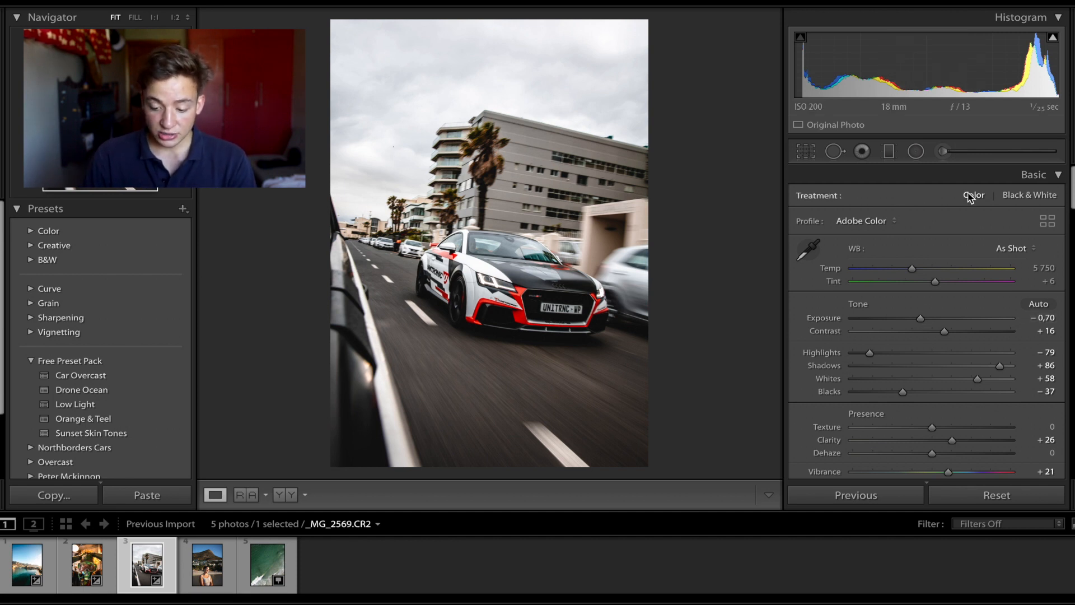
- Paint an Adjustment Brush mask over the whole race-liveried car using the mask overlay, and hide the overlay
click(943, 151)
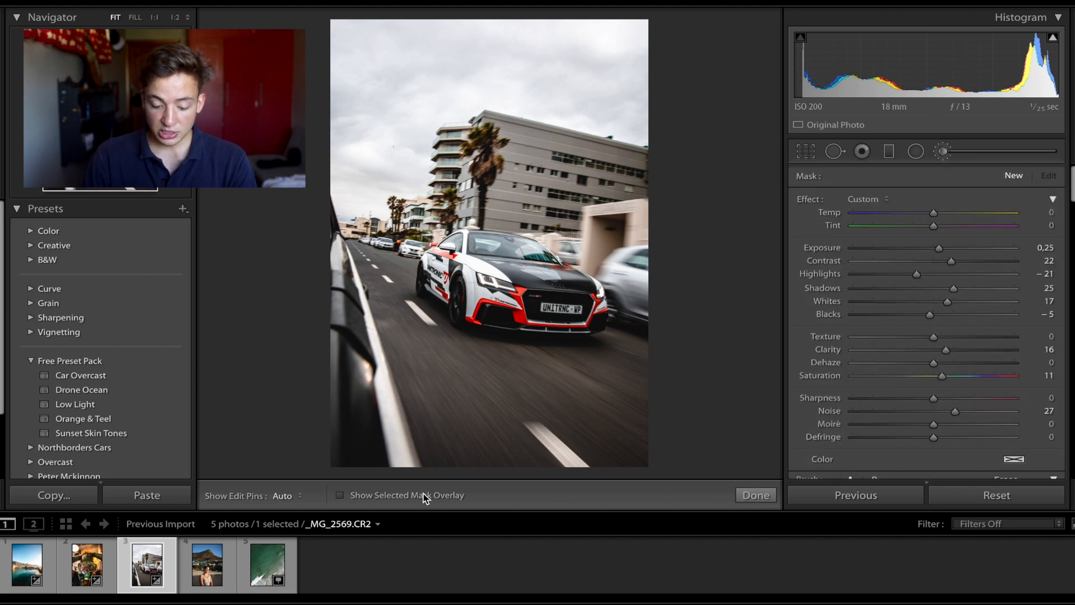
click(407, 497)
mouse_move(503, 323)
mouse_down()
mouse_move(456, 313)
mouse_move(422, 280)
mouse_move(574, 284)
mouse_move(549, 313)
mouse_move(436, 269)
mouse_up()
key(h)
key(h)
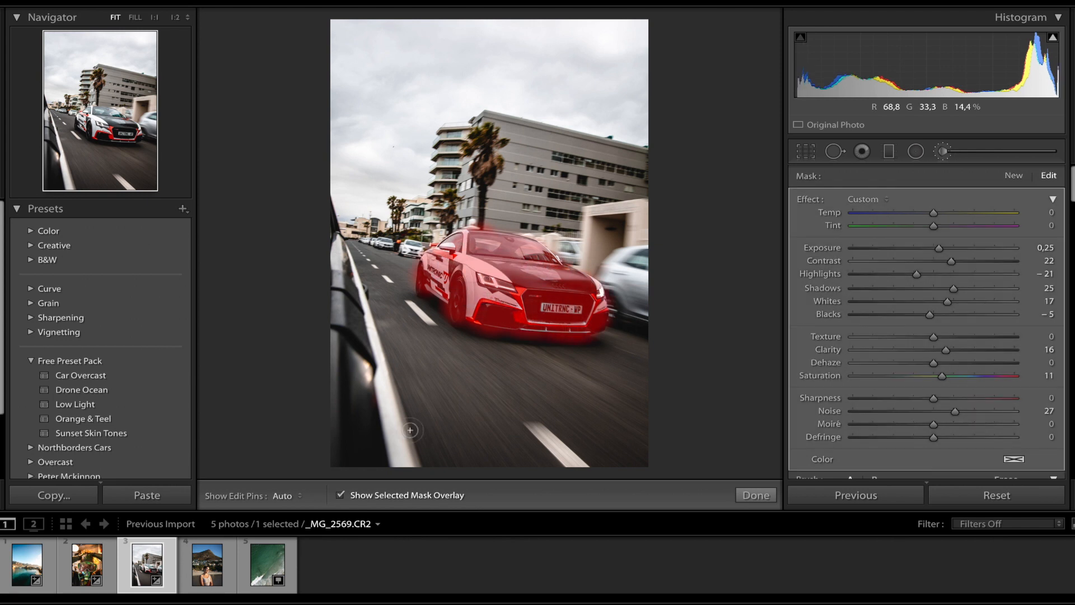
click(426, 496)
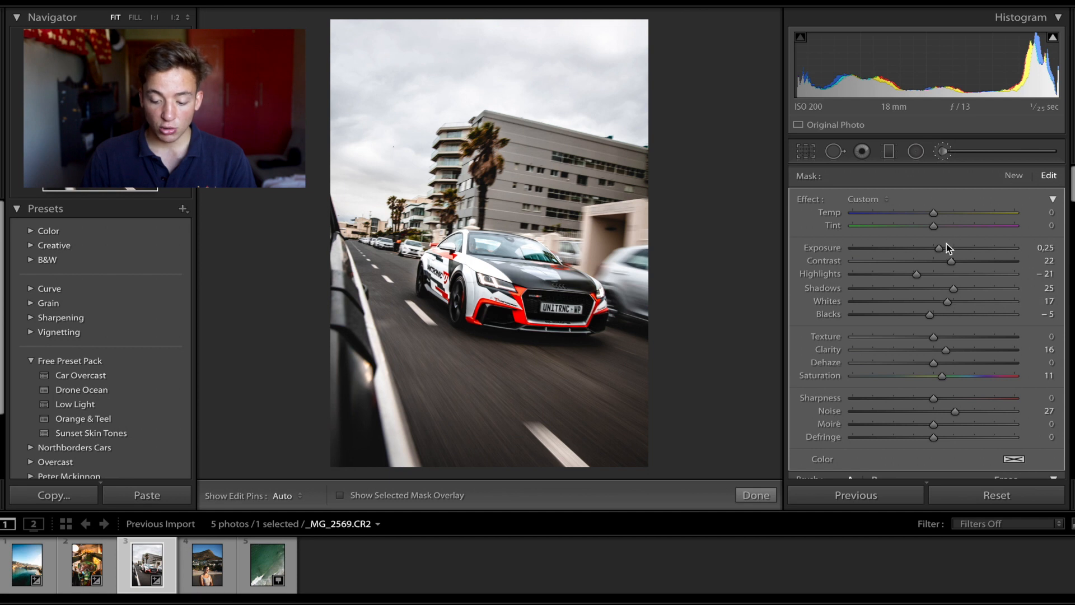
- Set the car's brush adjustment to Exposure 0.20, Contrast 31, Whites 23 and Blacks −14, and close the brush
drag(939, 247, 937, 247)
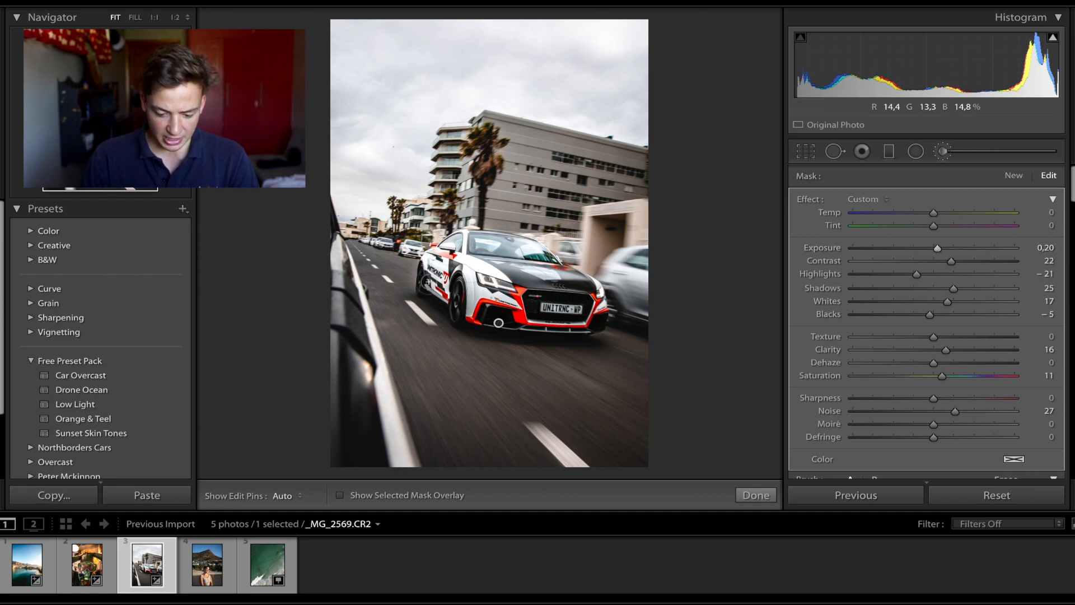
key(alt)
key(h)
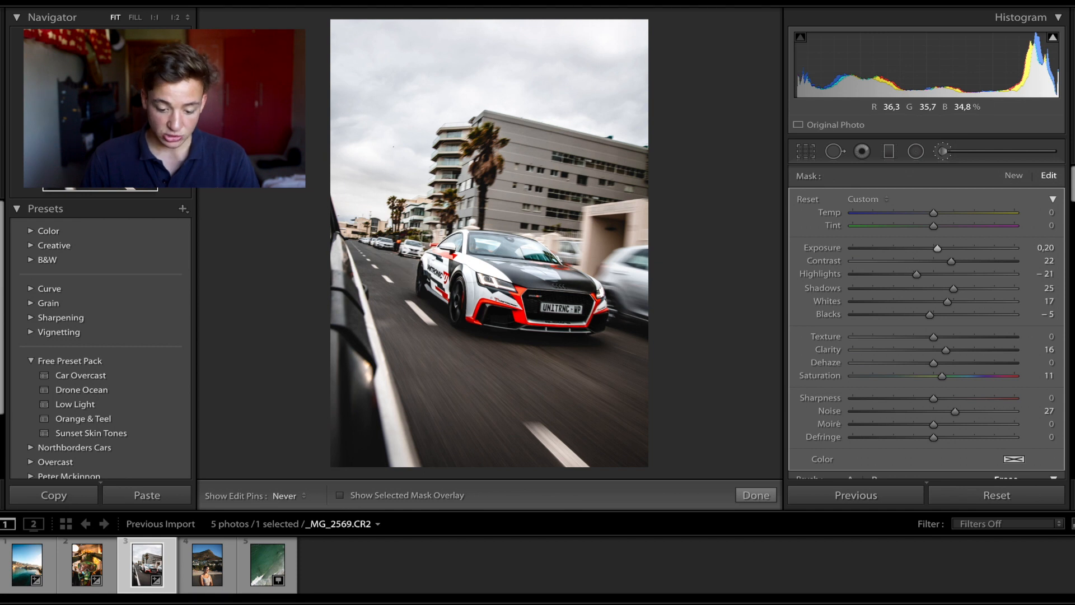
key(h)
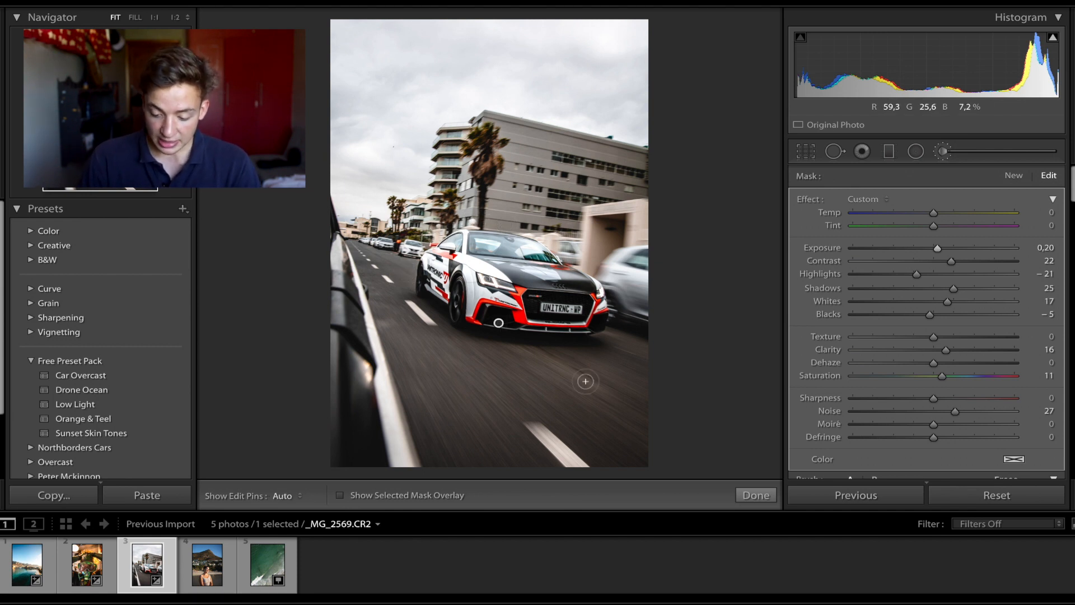
drag(938, 315, 963, 305)
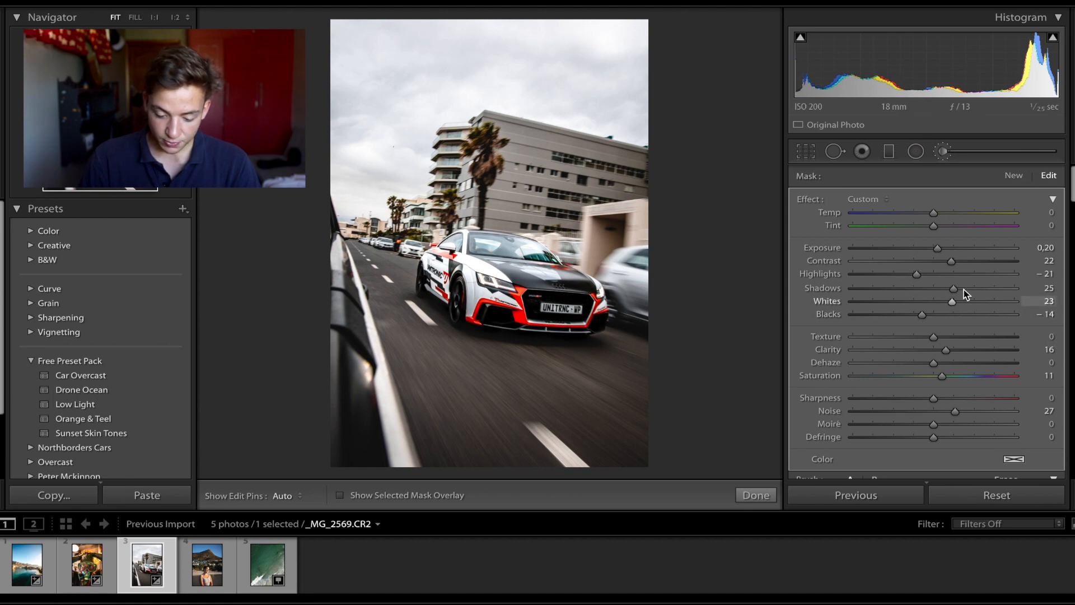
click(961, 264)
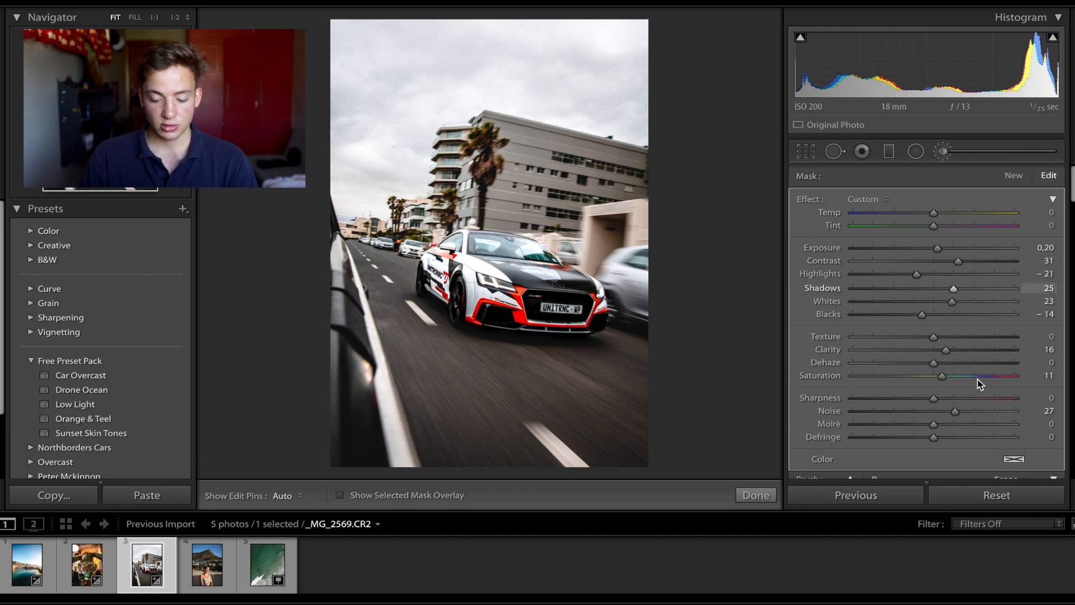
key(k)
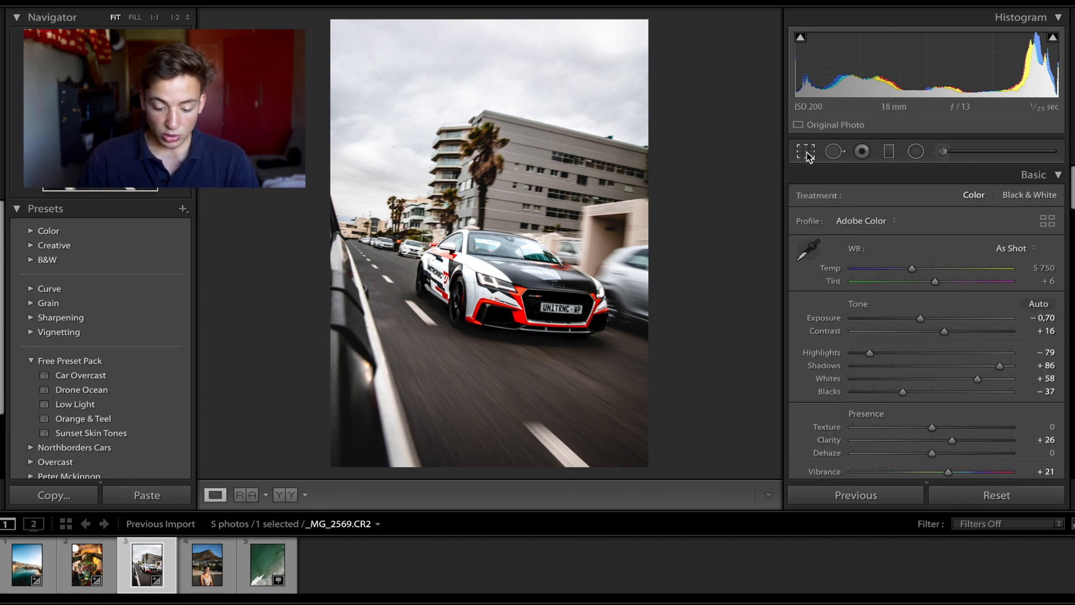
- Crop the car photo inward from its left edge at the original aspect ratio to trim the foreground vehicle
click(806, 152)
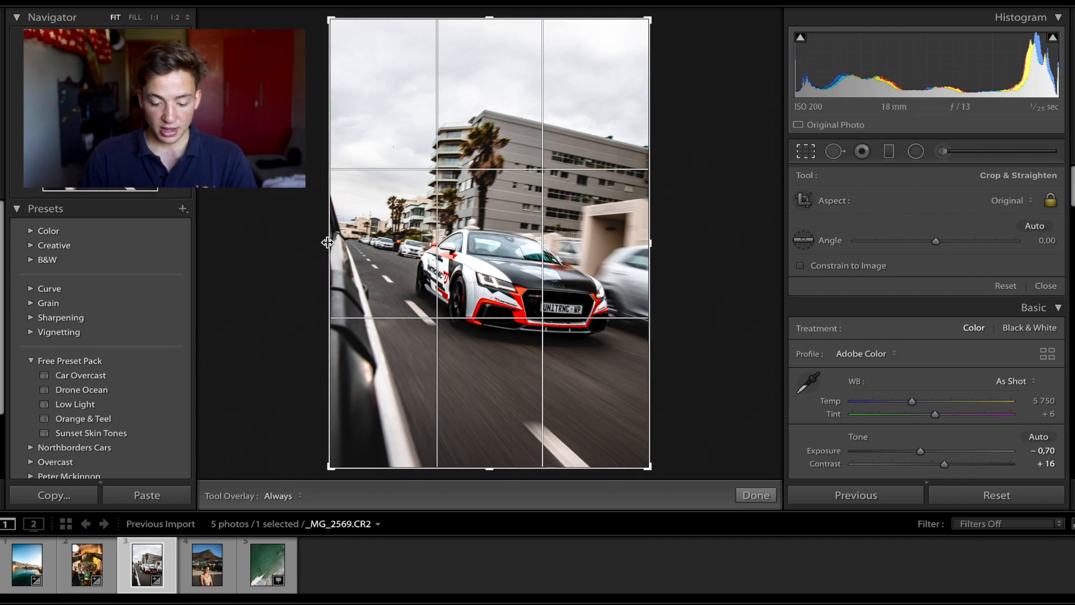
drag(327, 242, 344, 242)
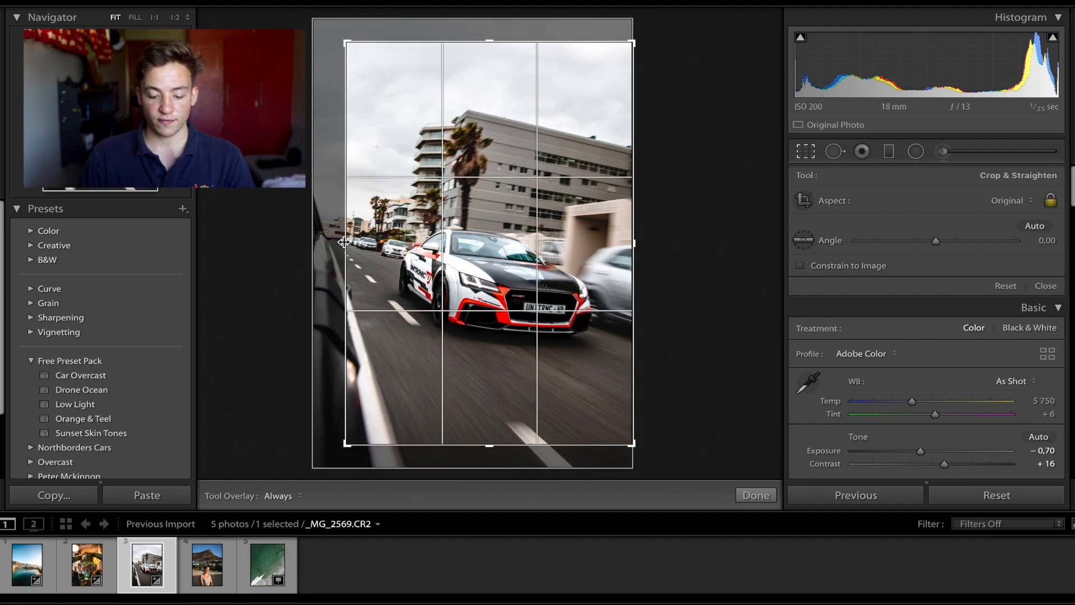
- Go to the beach portrait of the woman and apply the Sunset Skin Tones preset
key(Right)
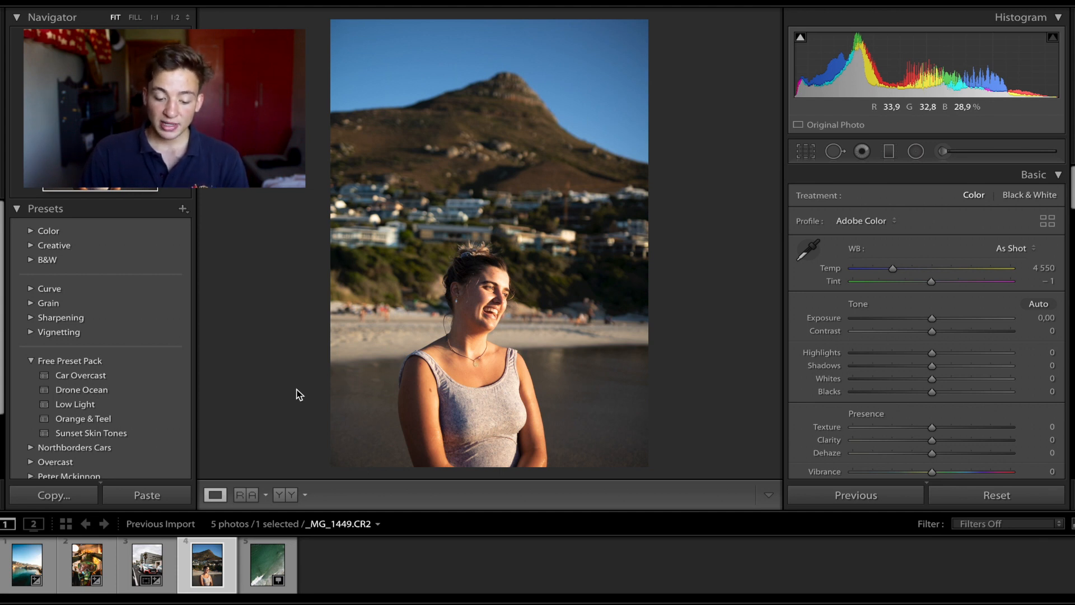
click(126, 435)
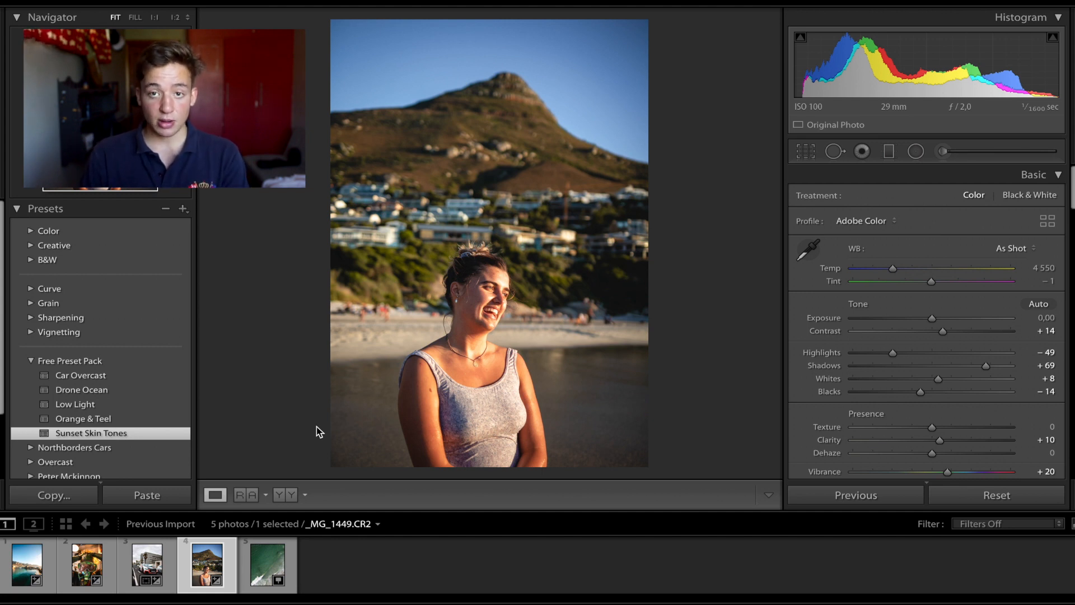
- Set the beach portrait's Exposure to +0.30 and its Contrast to +19
key(equal)
key(equal)
key(equal)
key(equal)
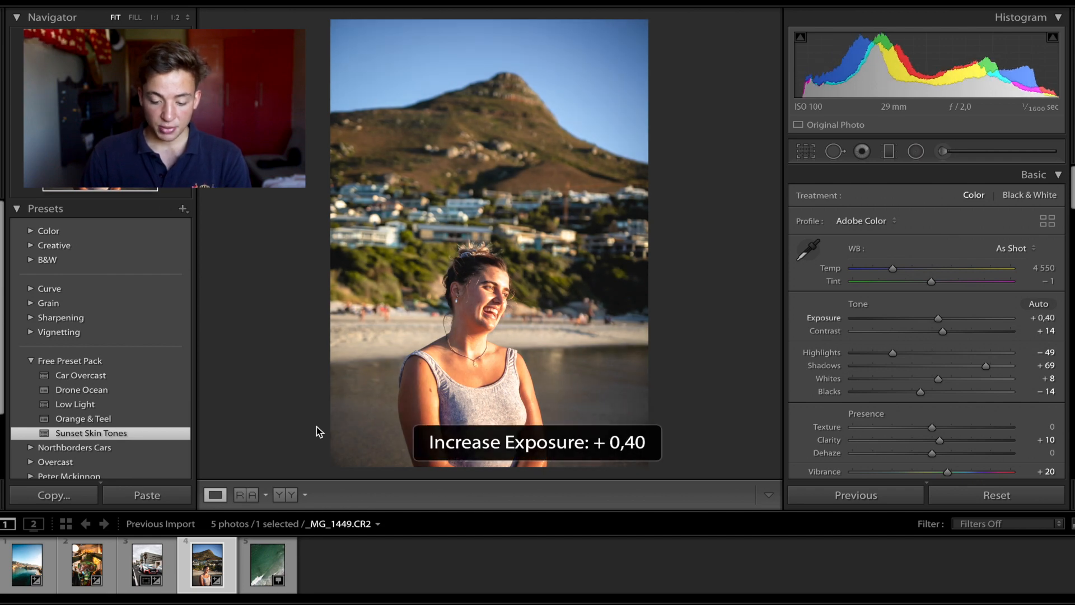
key(equal)
key(minus)
key(minus)
key(minus)
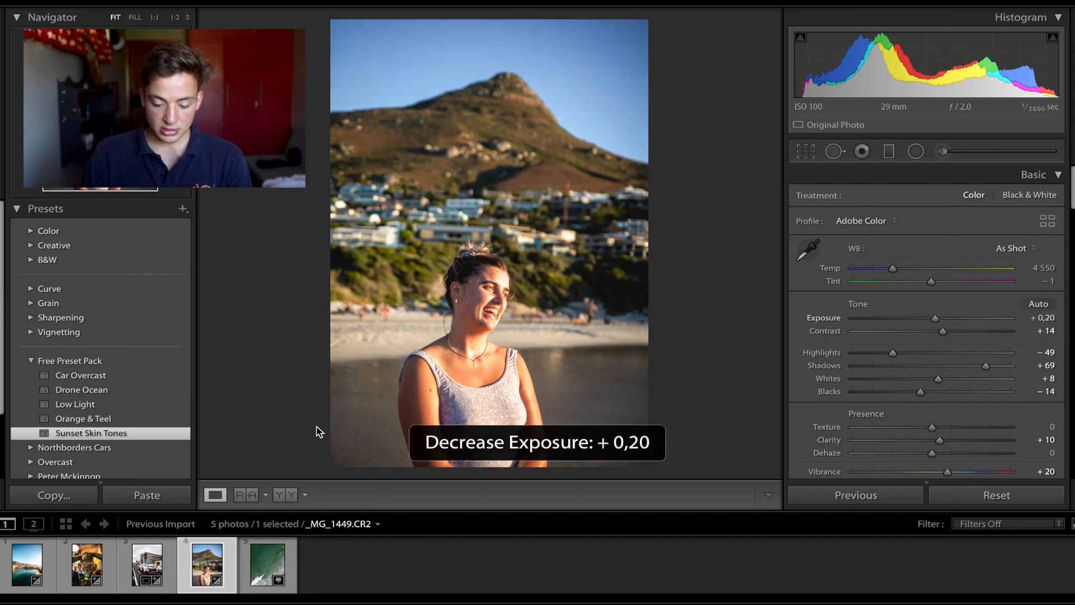
key(equal)
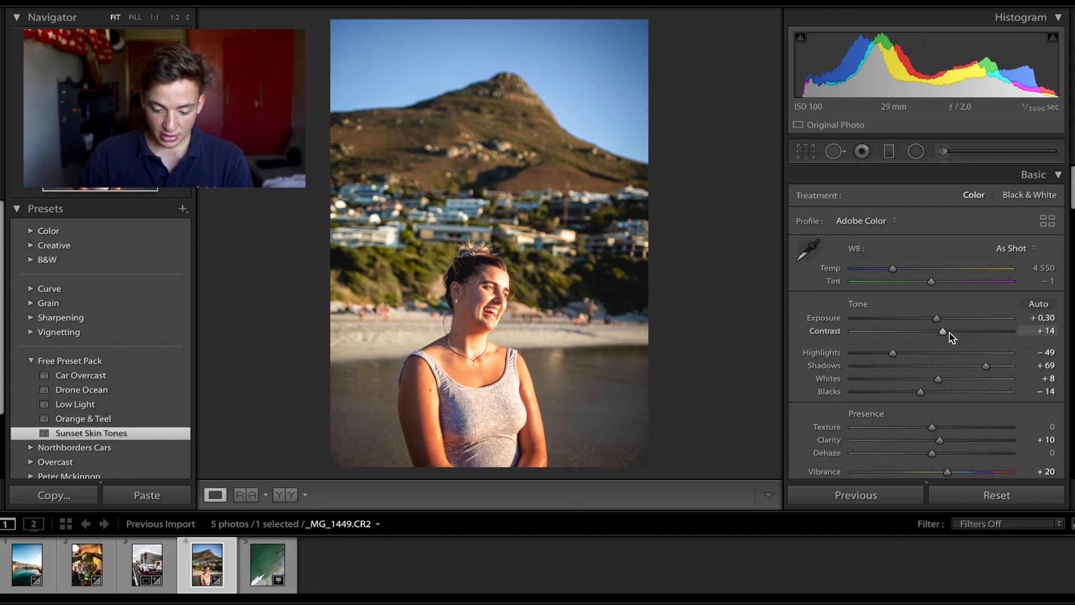
key(equal)
scroll(940, 290, down, 3)
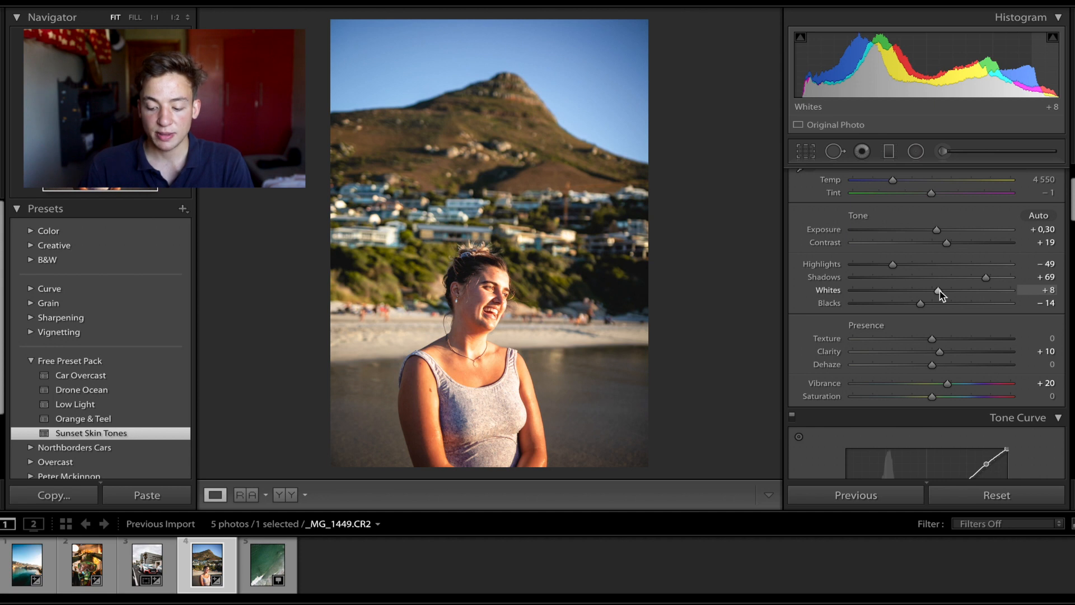
- Try raising the beach portrait's Whites to +56 and bring them back down
click(975, 291)
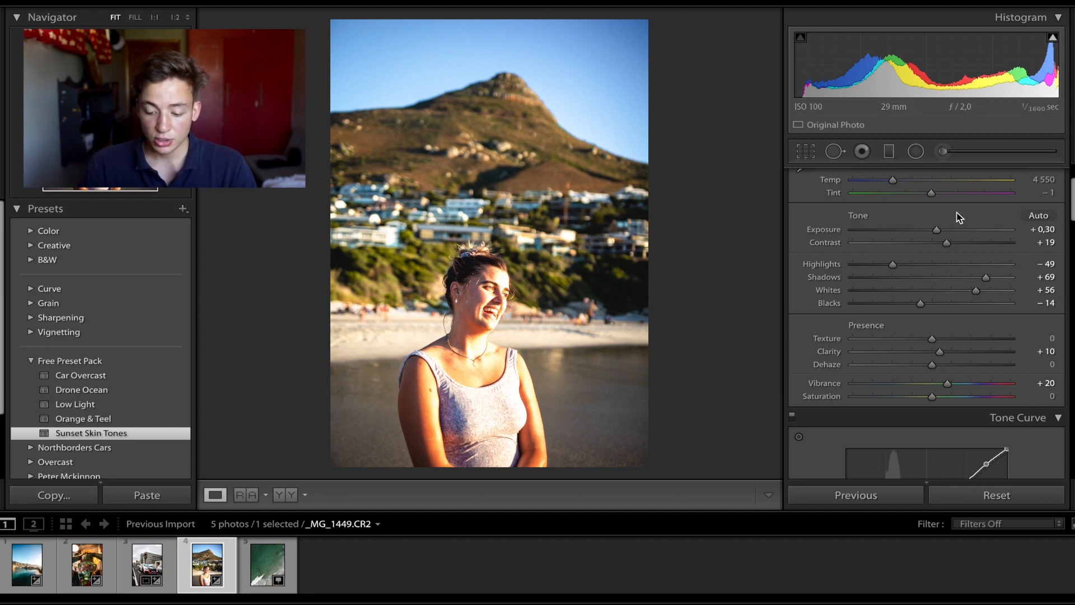
drag(945, 290, 945, 293)
- Compare the beach portrait with and without its Calibration adjustments and set the Blue Primary Hue to −16
click(796, 265)
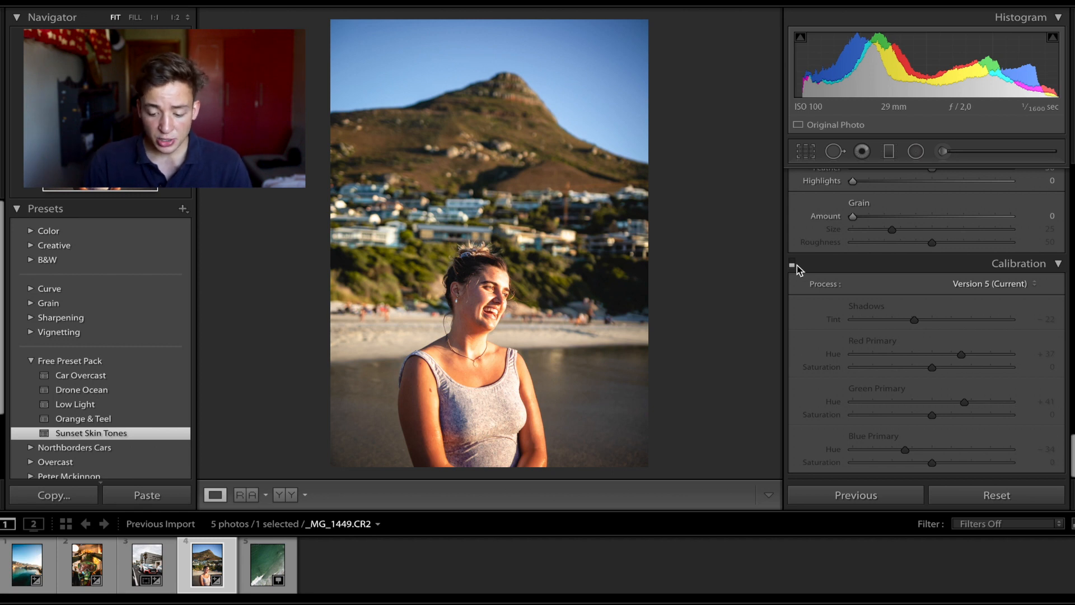
click(793, 264)
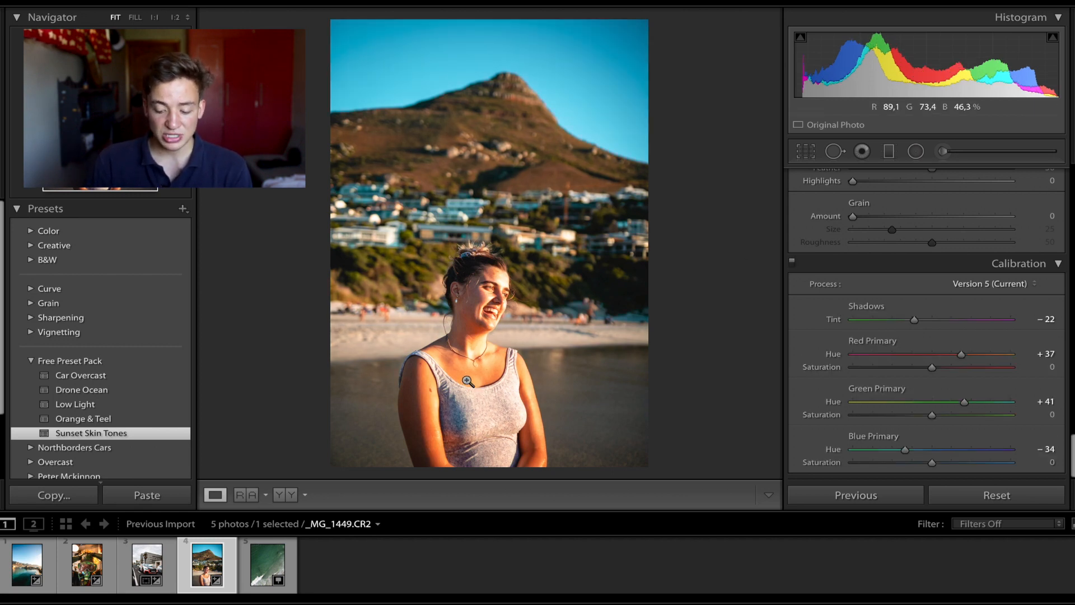
mouse_move(904, 450)
mouse_down()
mouse_move(940, 451)
mouse_move(919, 451)
mouse_up()
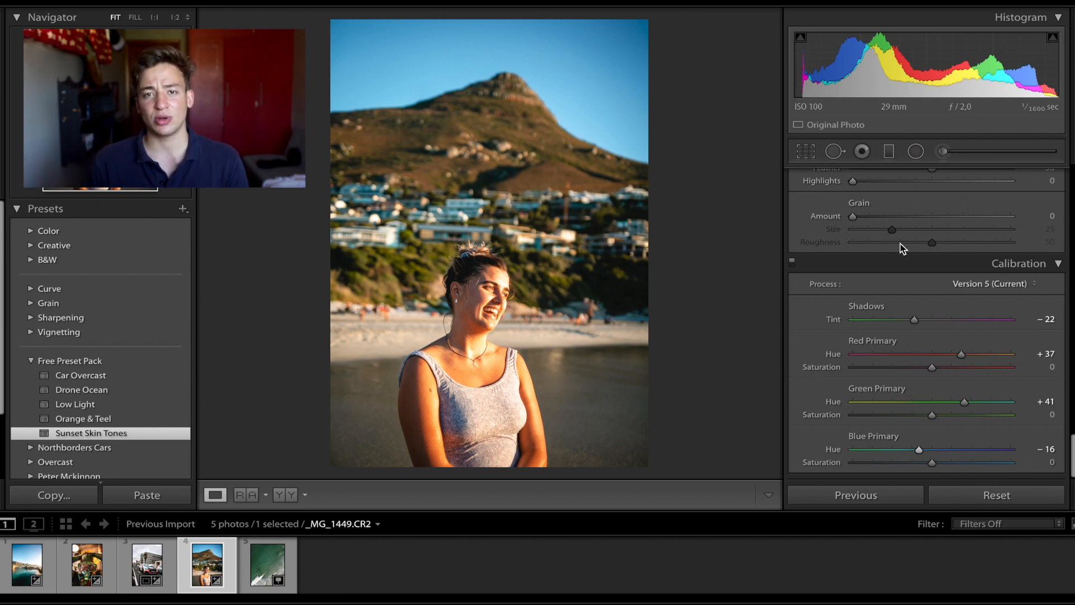
- Go to the aerial ocean photo and apply the Drone Ocean preset from the Free Preset Pack
scroll(903, 248, up, 15)
key(Right)
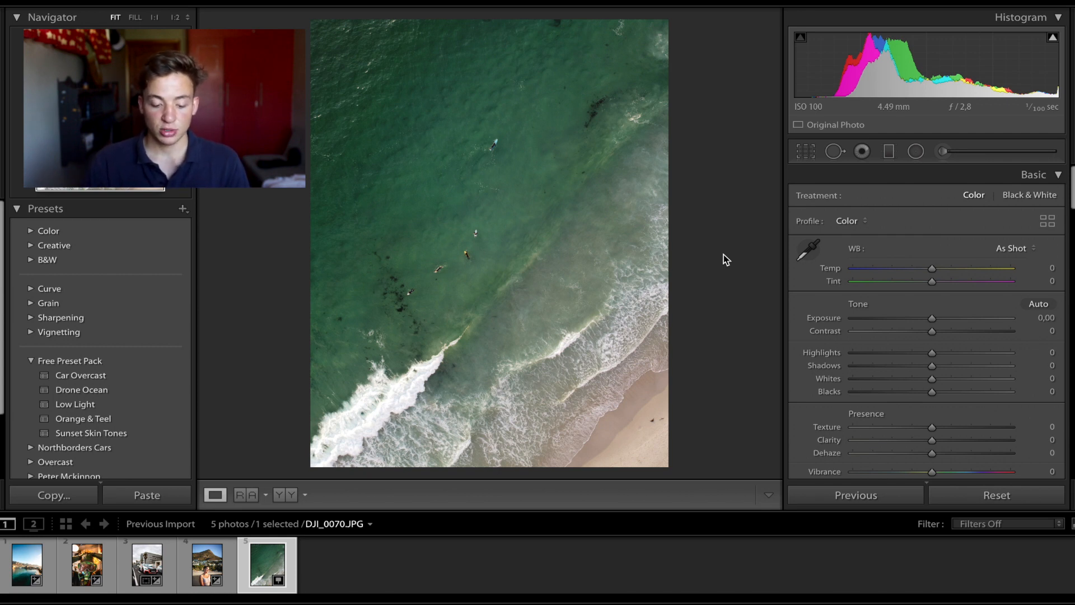
click(116, 395)
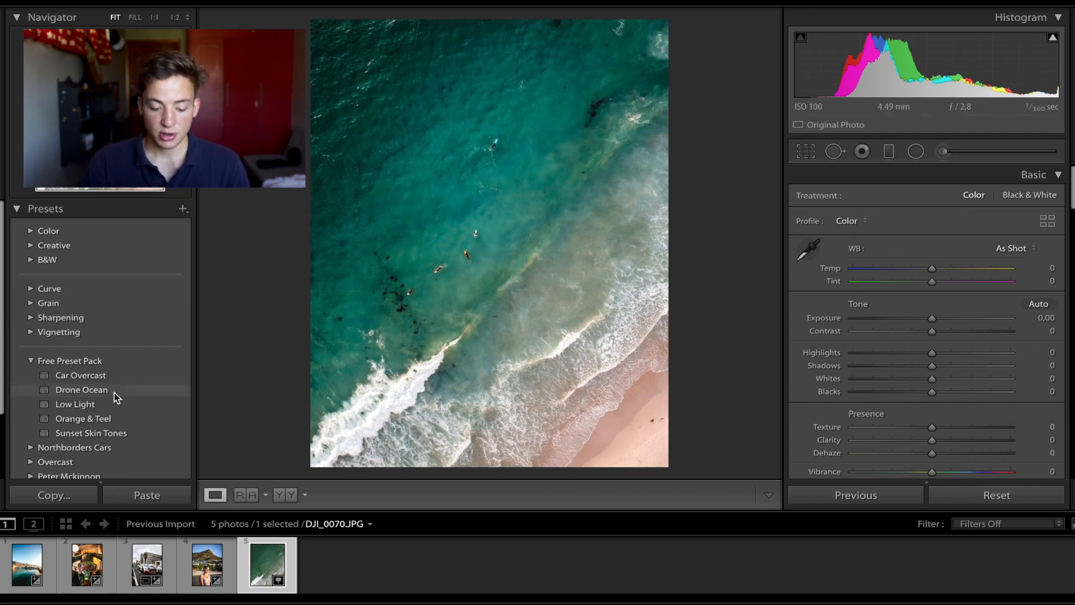
click(116, 396)
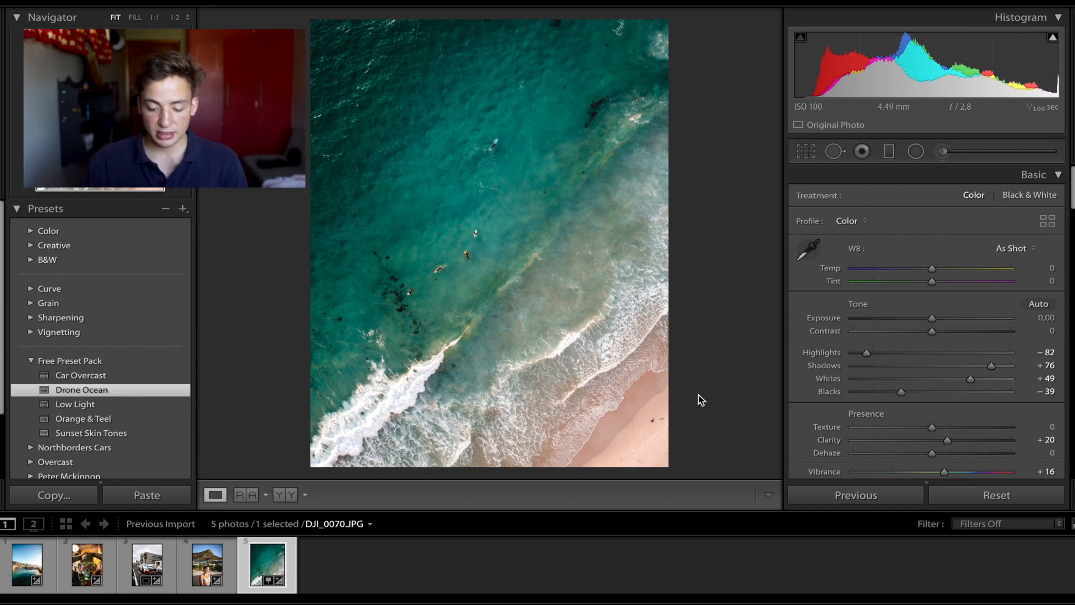
- Compare the ocean photo with its unedited version and with its Calibration adjustments switched off, restoring the edited look
key(backslash)
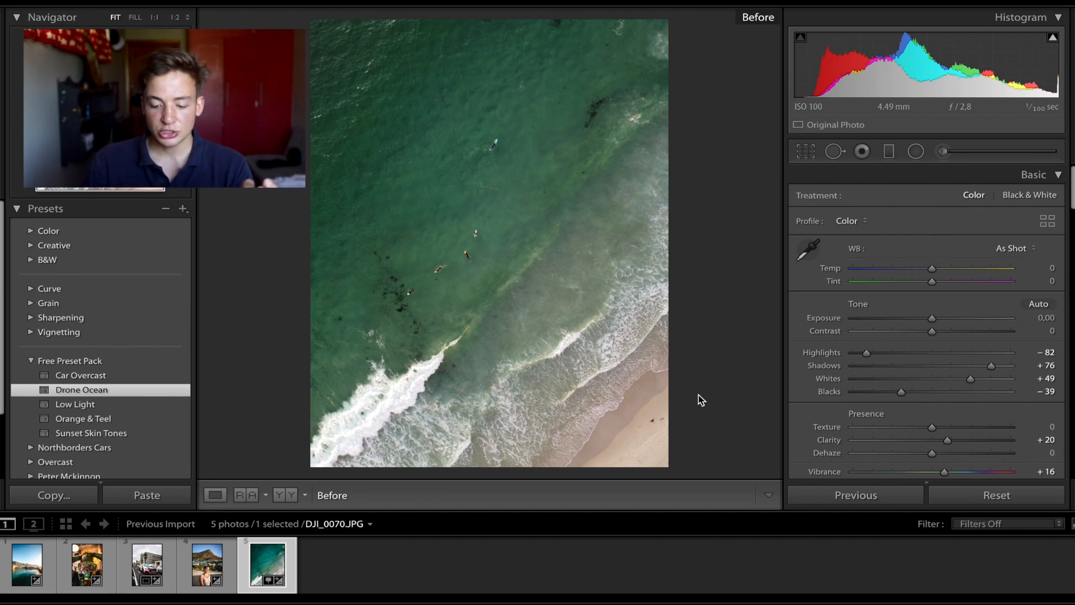
key(backslash)
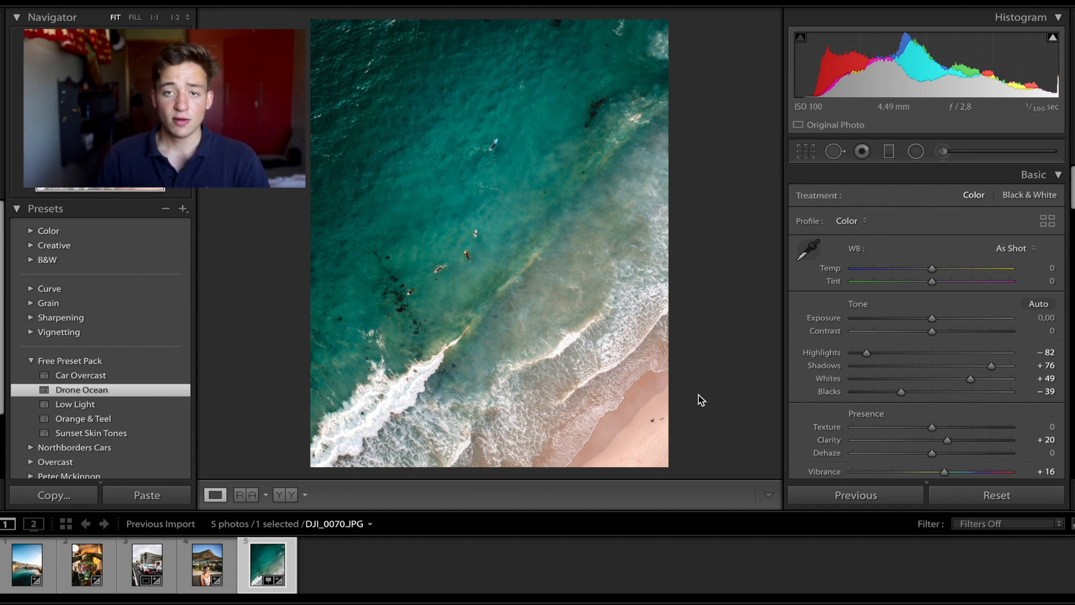
scroll(898, 395, down, 15)
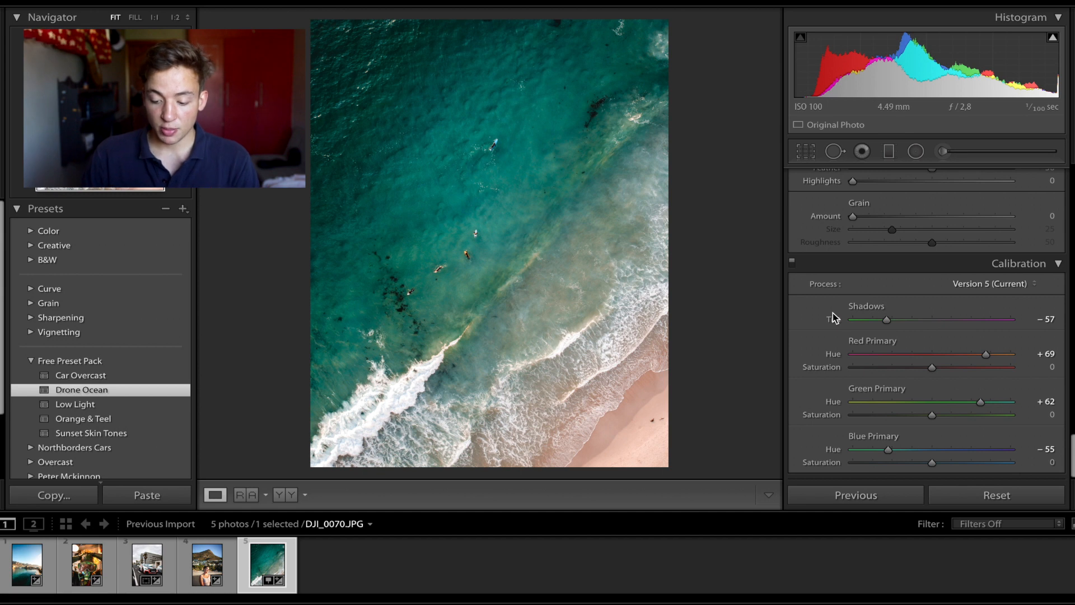
click(793, 262)
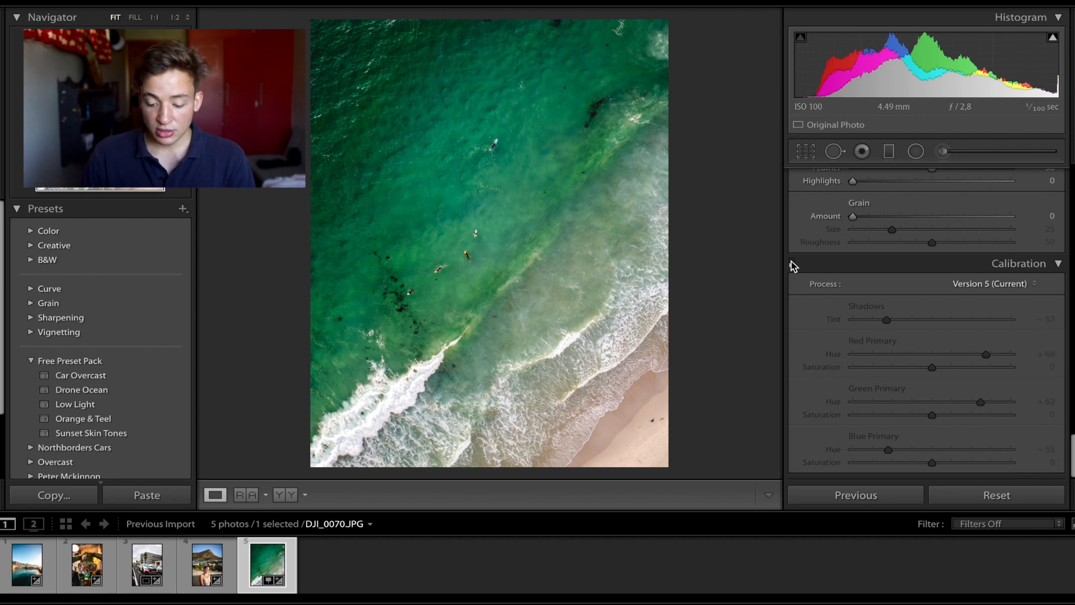
click(792, 263)
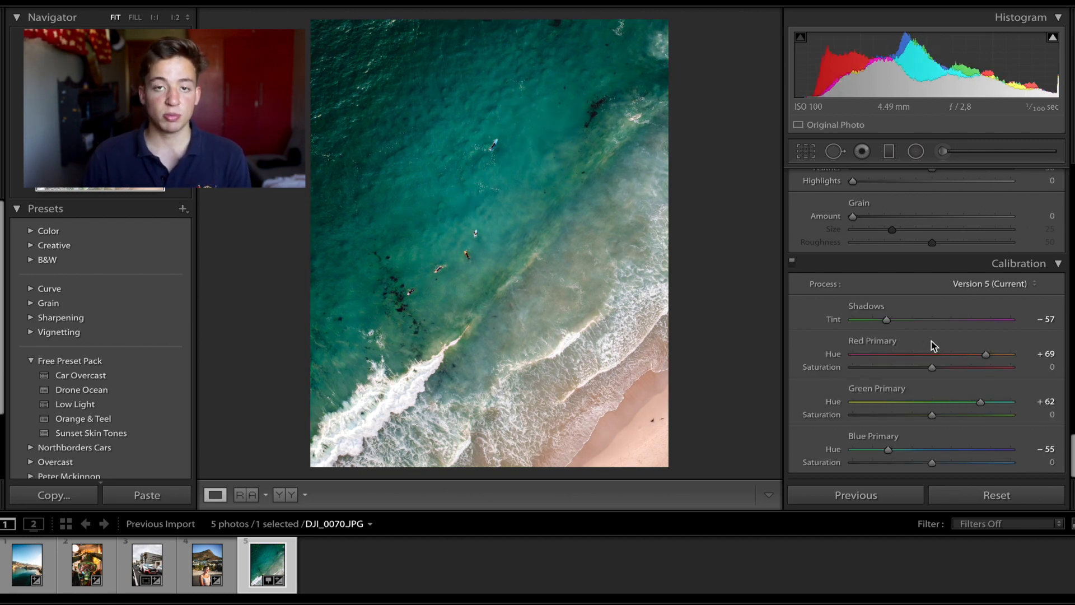
- Set the ocean photo's Whites to +55, inspect the wave foam close up and return to the full view
scroll(903, 252, up, 10)
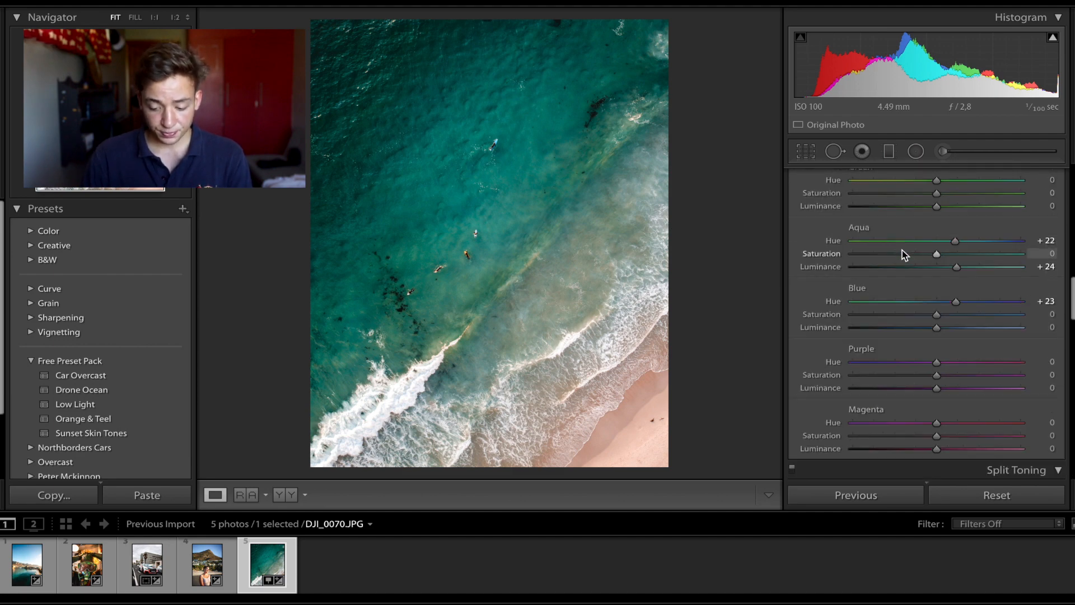
scroll(902, 252, up, 15)
scroll(939, 353, down, 2)
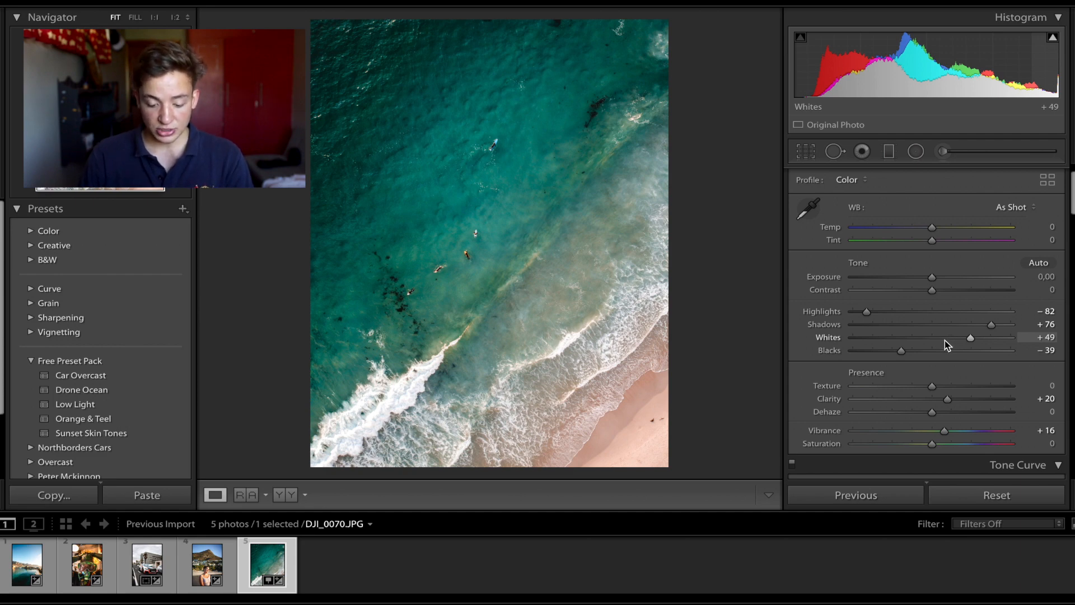
drag(945, 340, 925, 339)
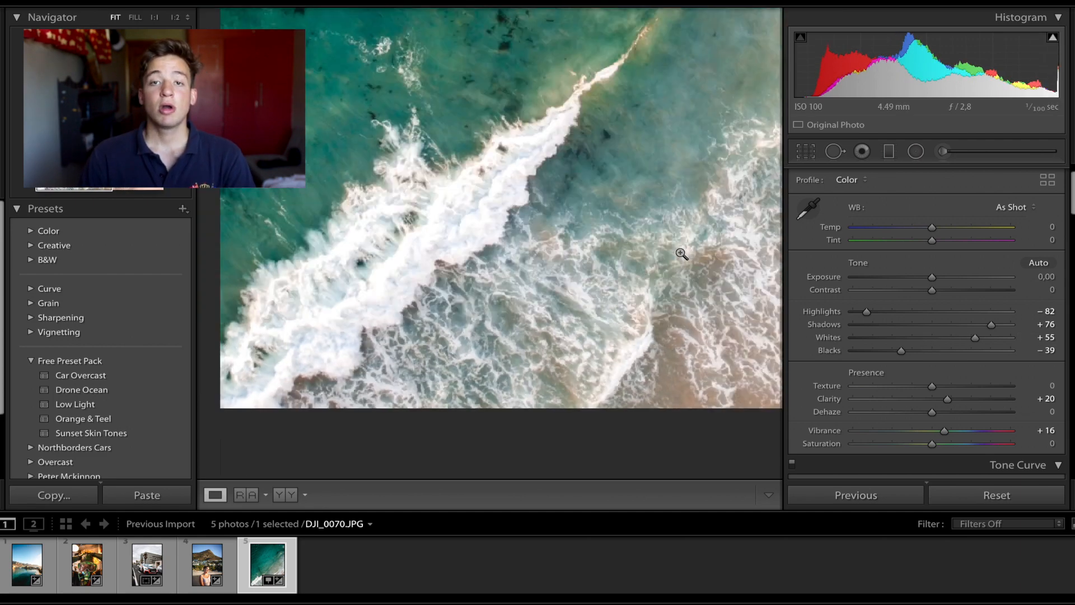
click(680, 252)
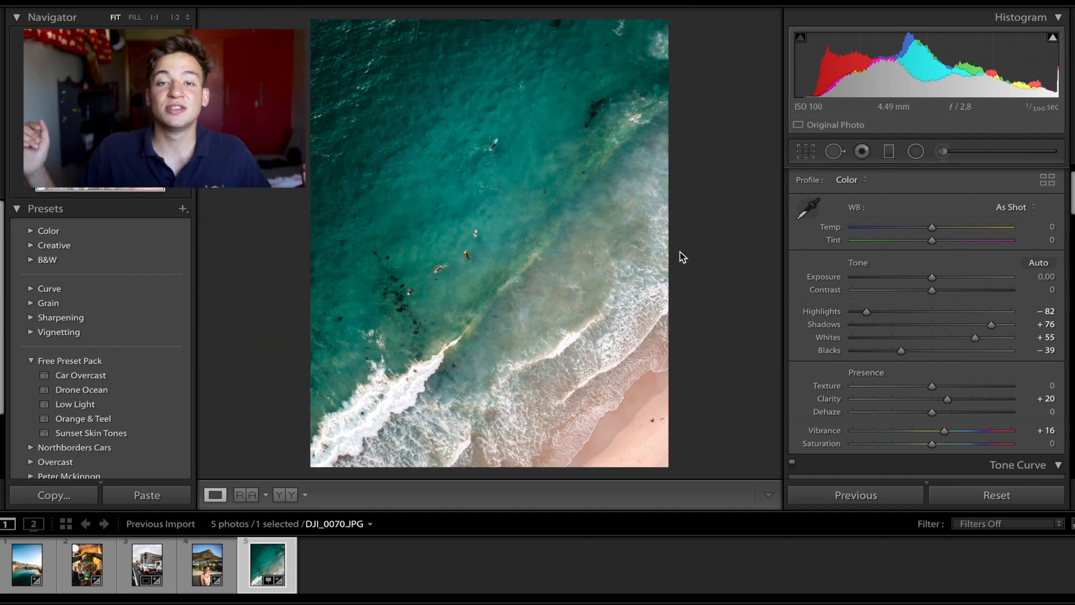